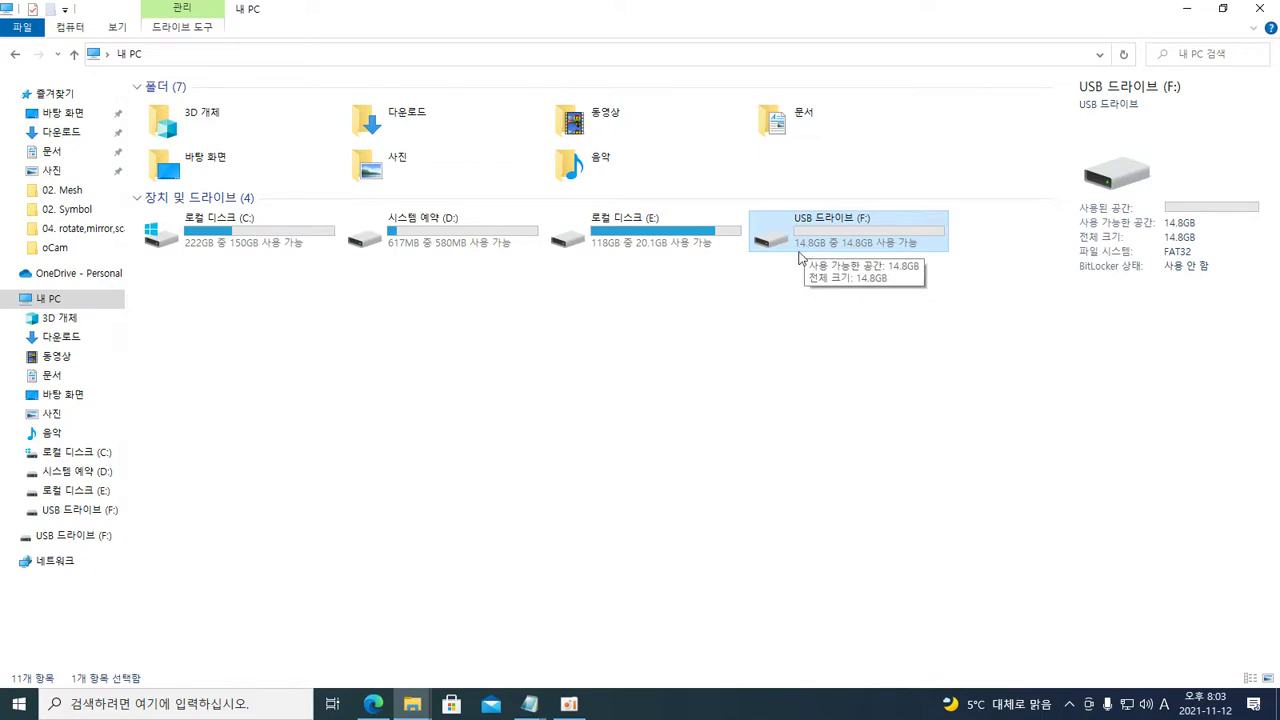
- Hide the details pane and show it again
key(alt)
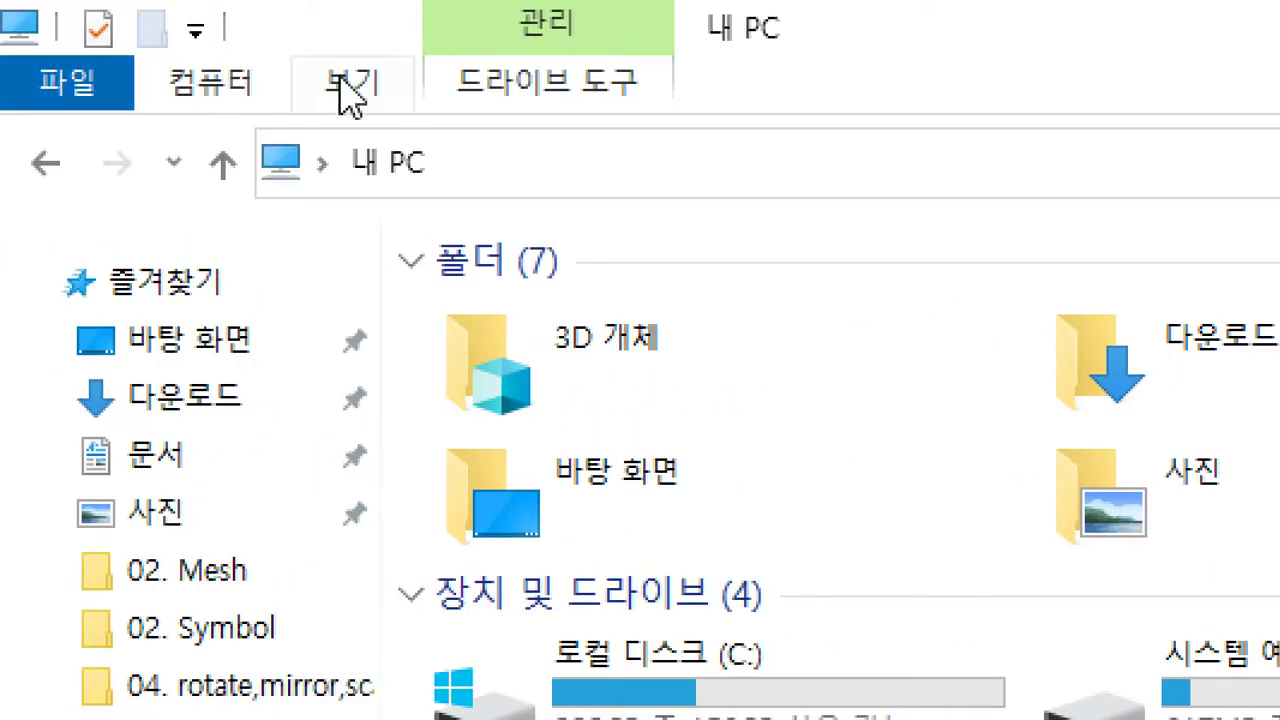
click(345, 93)
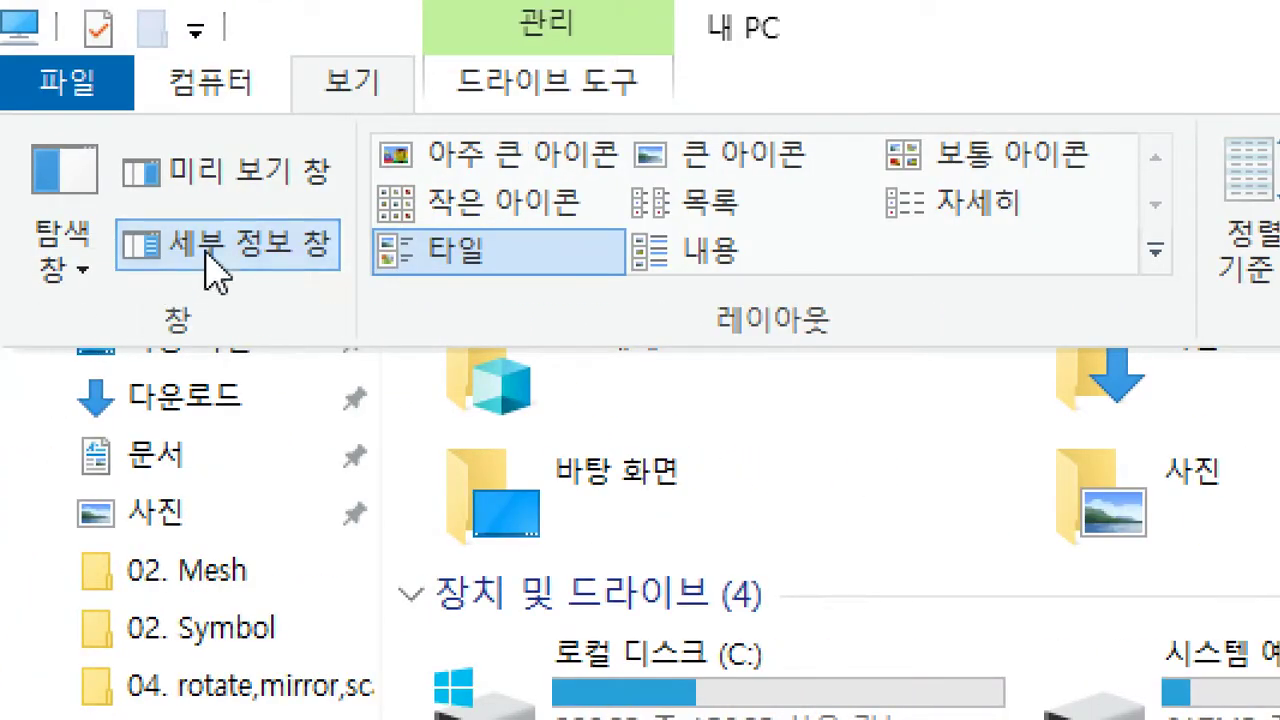
click(213, 265)
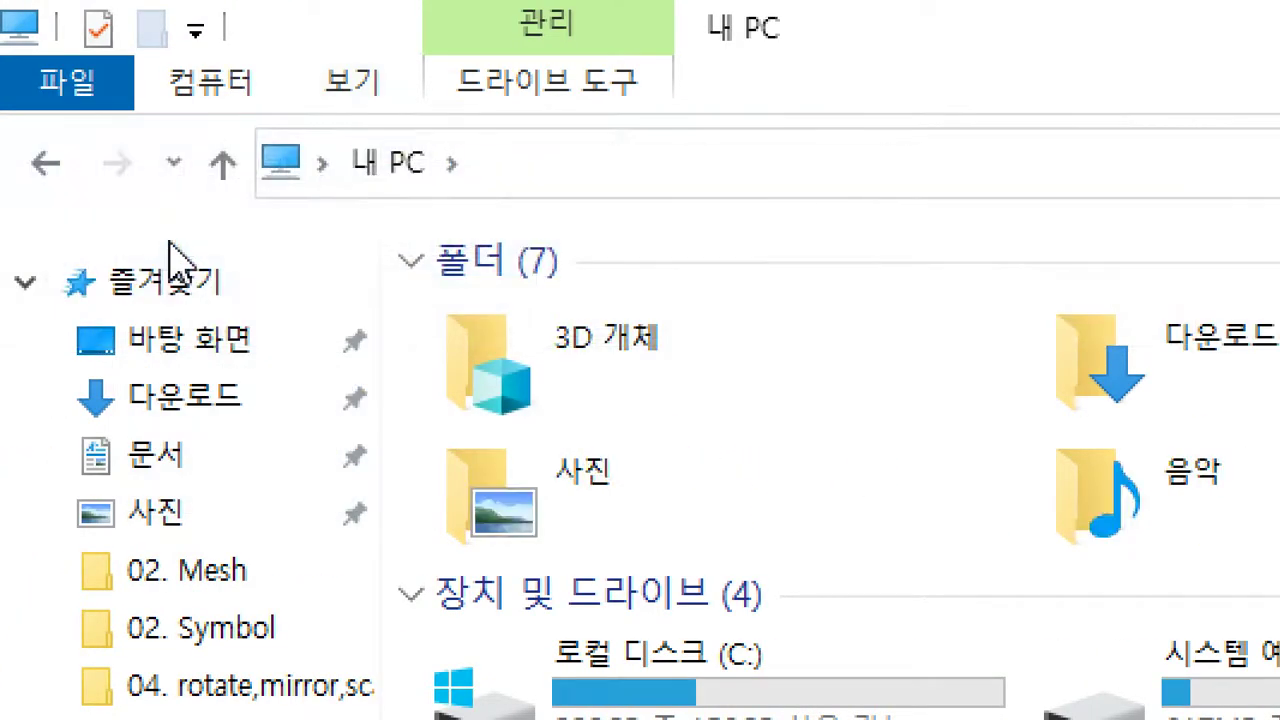
click(345, 92)
click(257, 253)
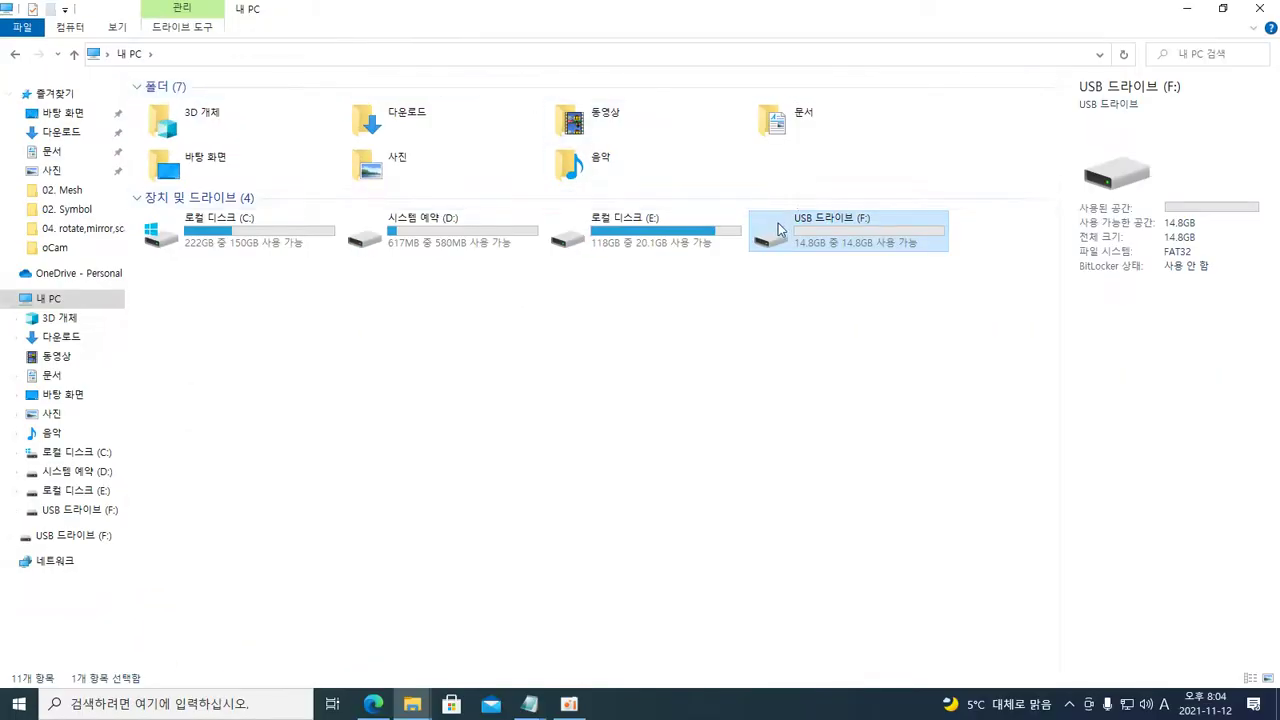
- Examine the space details and contents of USB drive F:, and return to the drive overview
mouse_move(1218, 207)
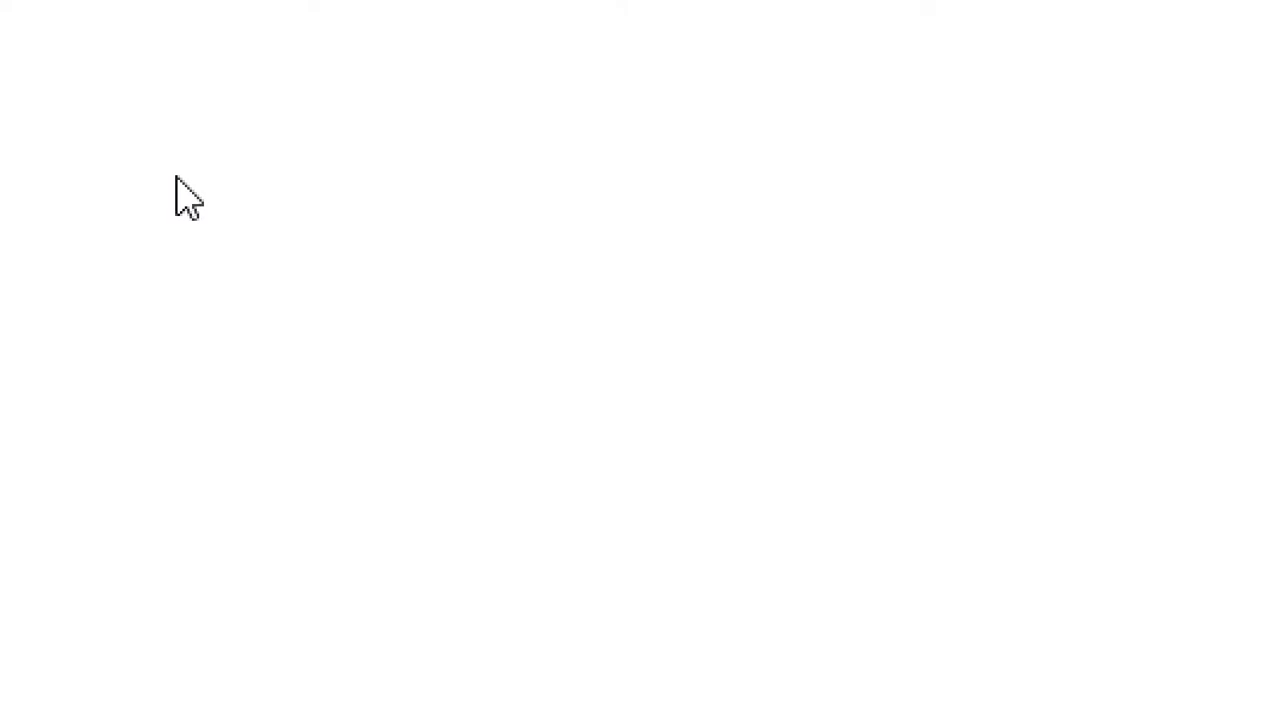
key(alt)
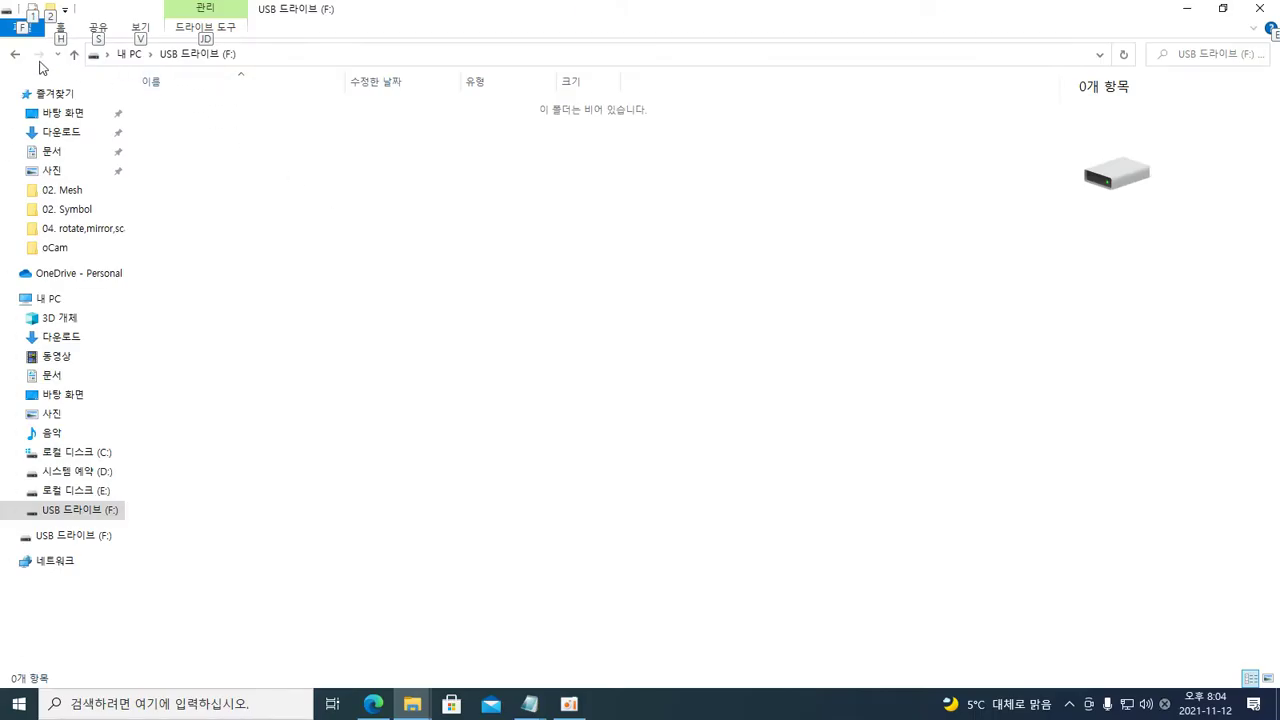
click(20, 57)
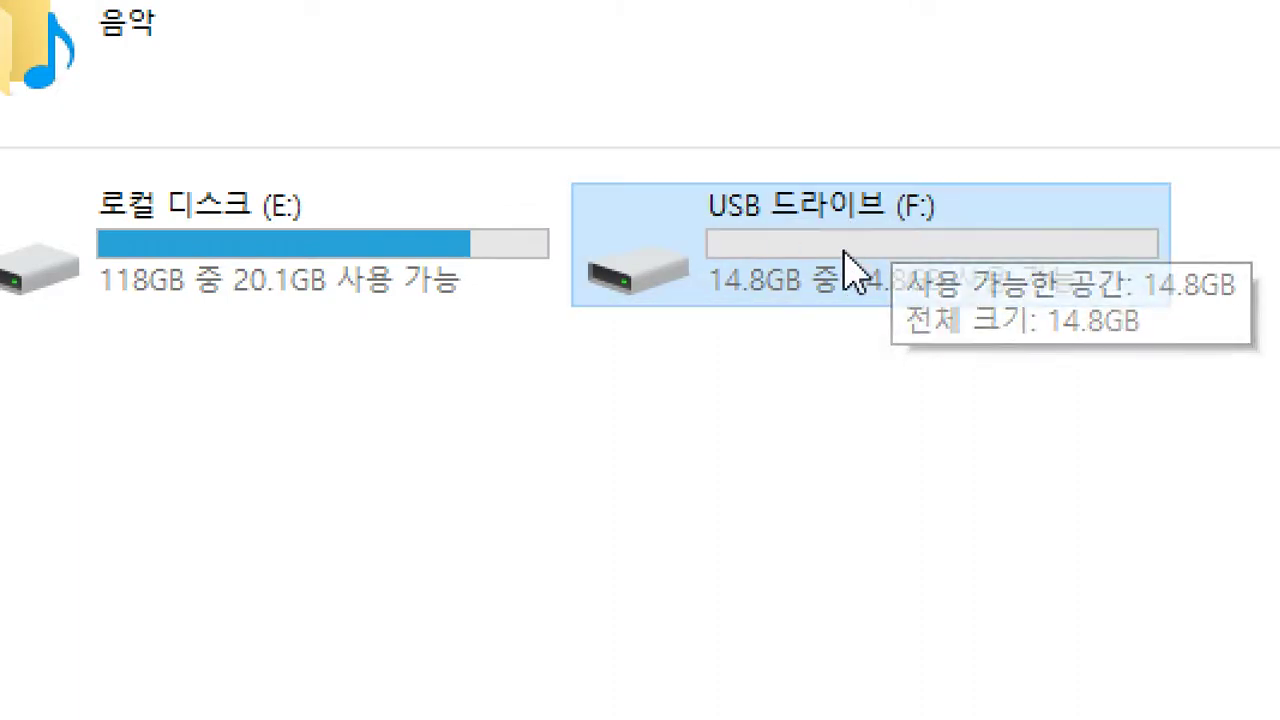
mouse_move(750, 216)
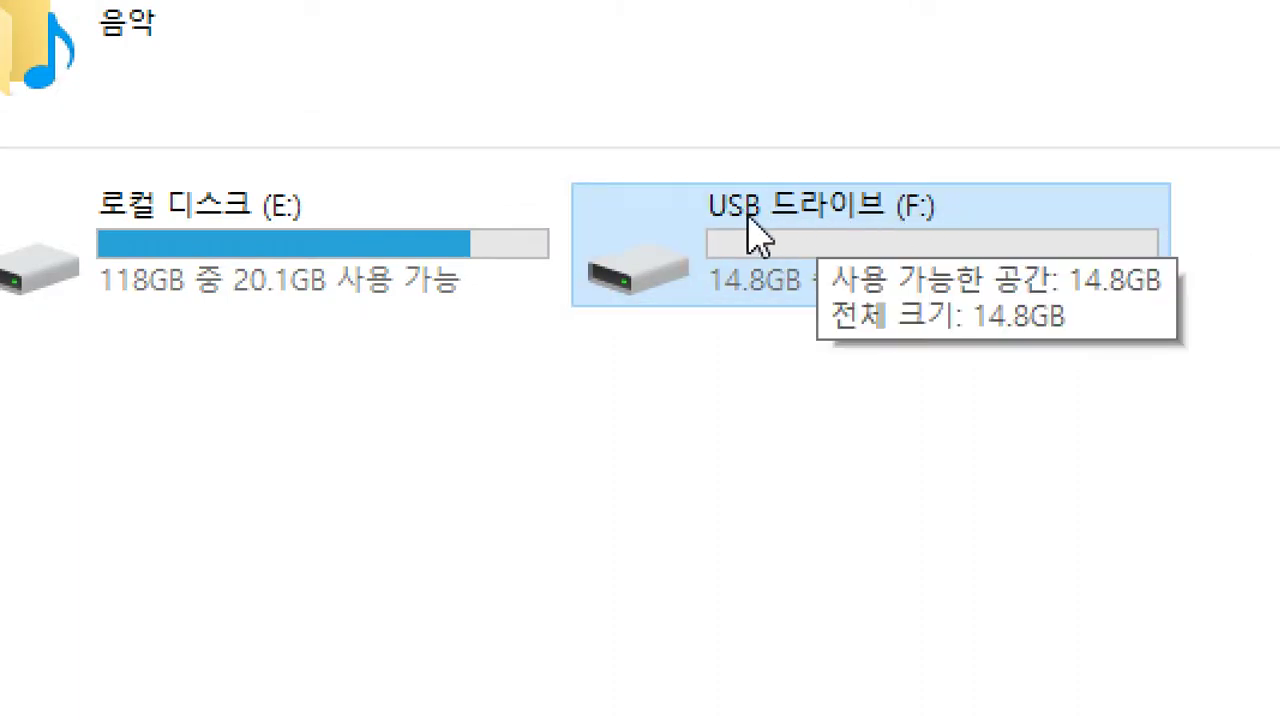
- Open the format settings for USB drive F: and set the file system to NTFS
right_click(796, 262)
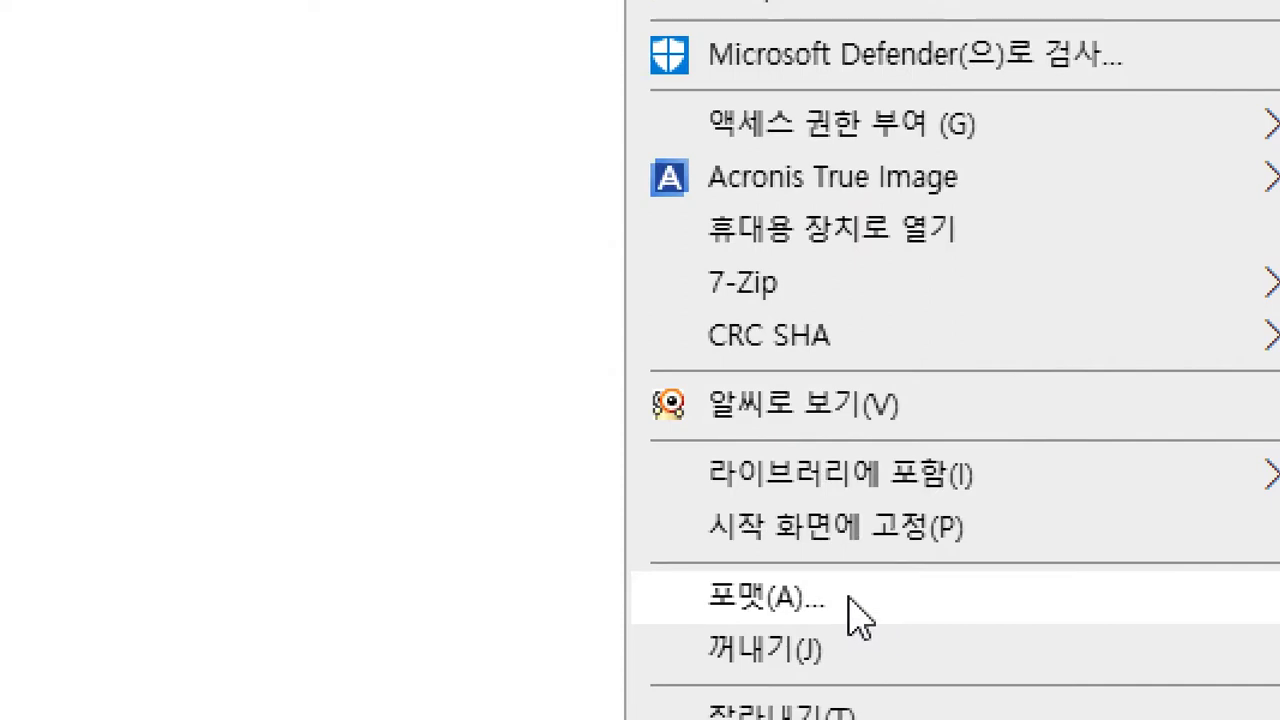
click(849, 600)
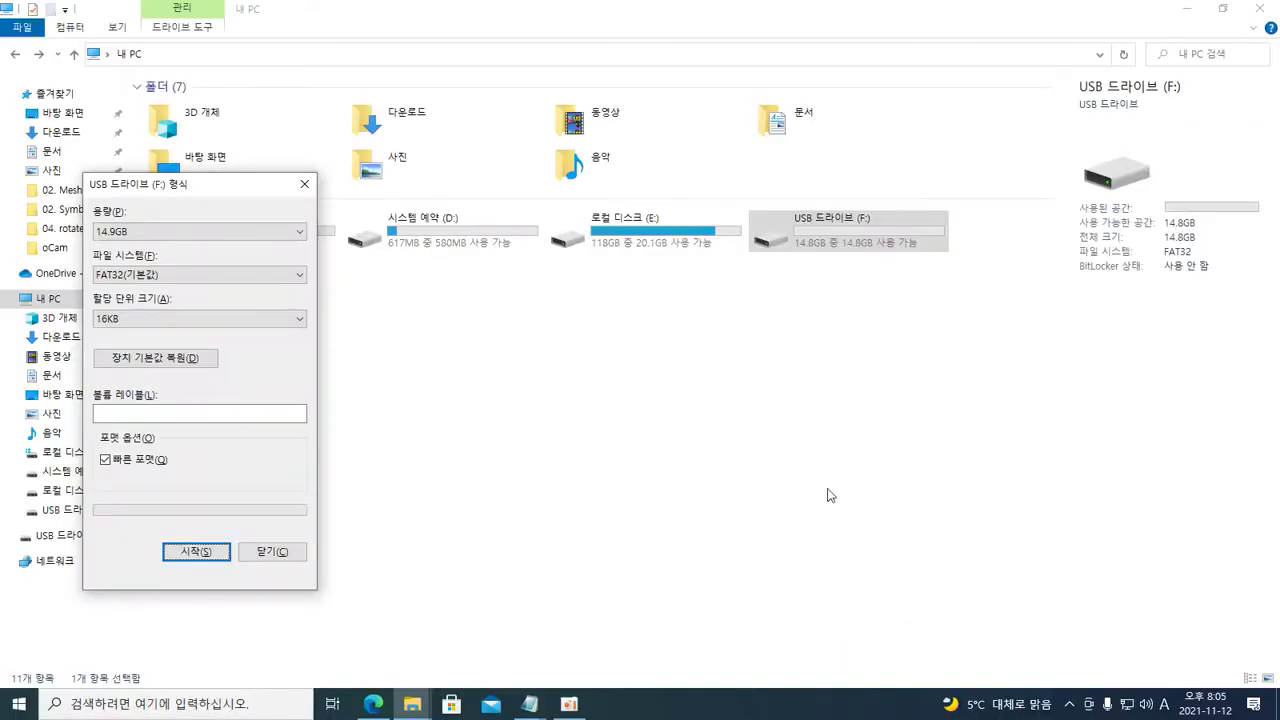
drag(213, 182, 619, 110)
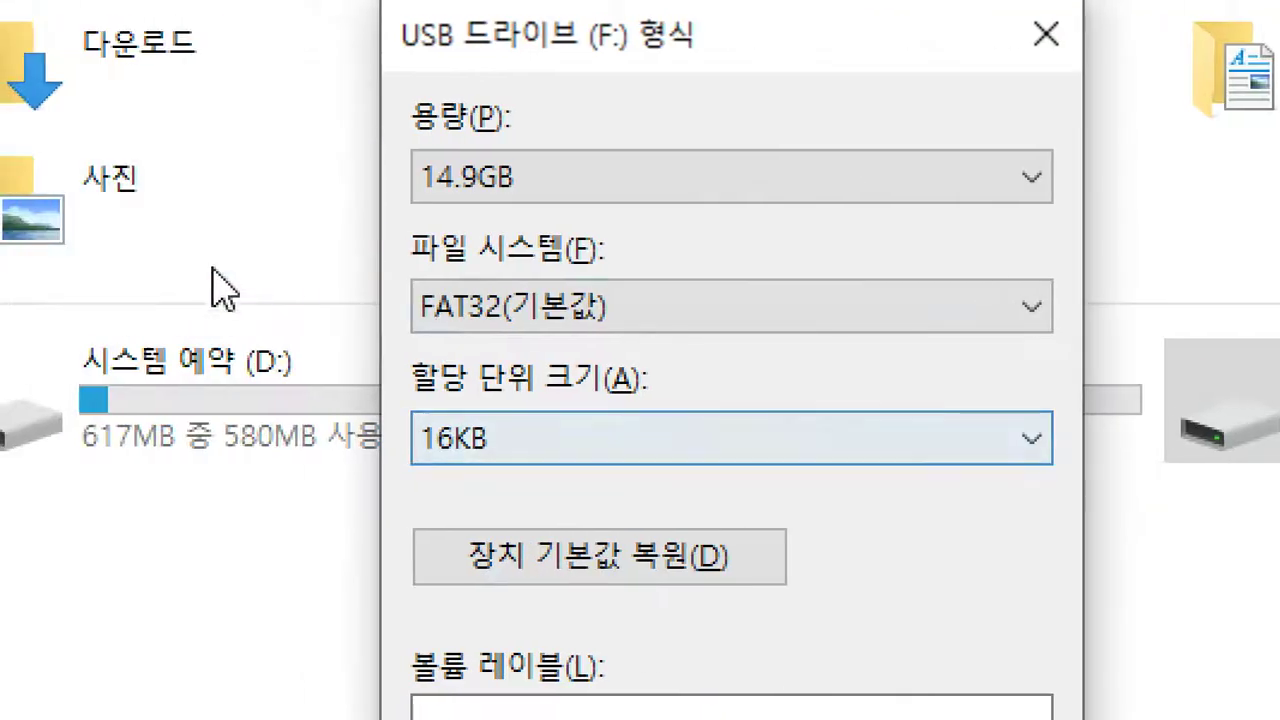
click(508, 316)
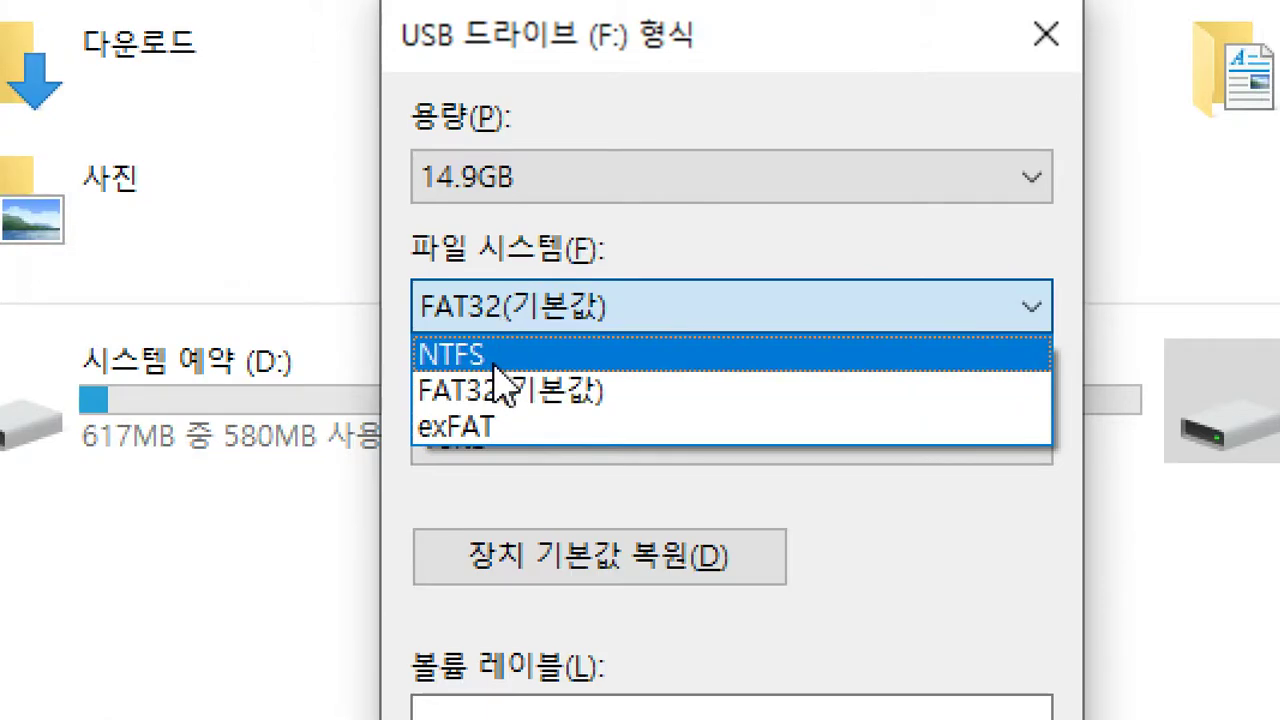
click(494, 362)
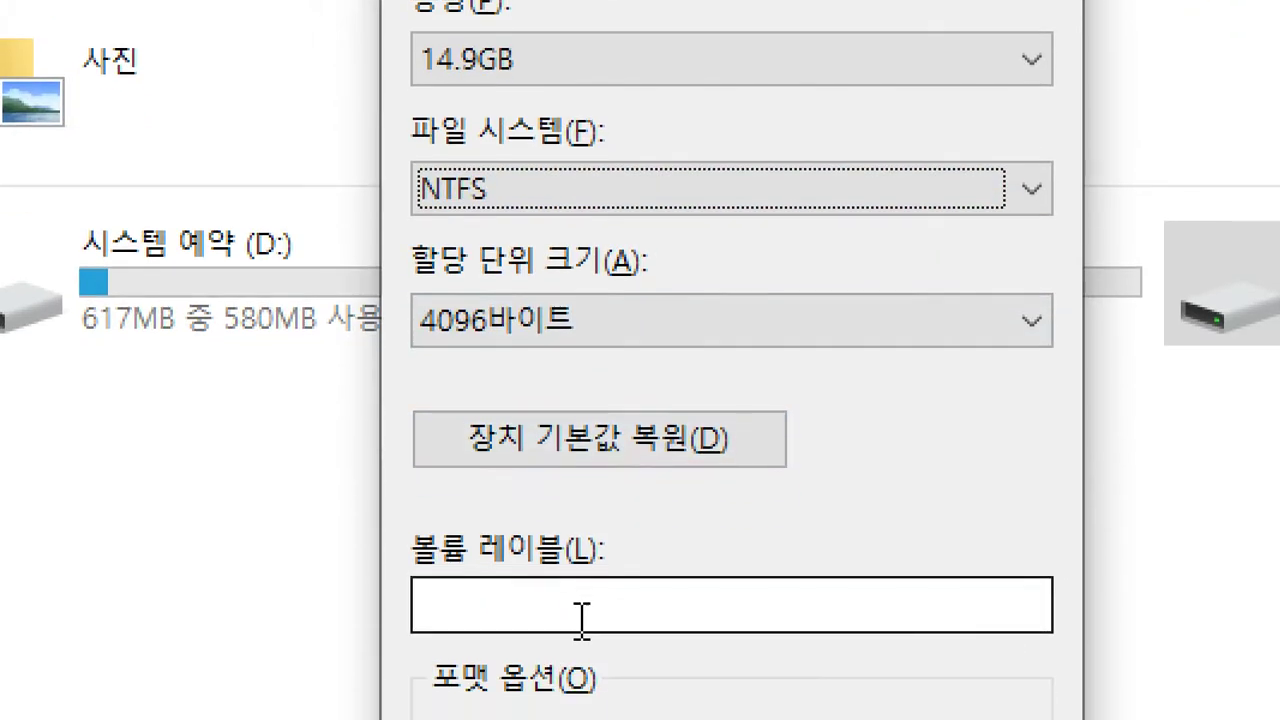
- Set the volume label to the owner's given name followed by "_14G"
click(575, 712)
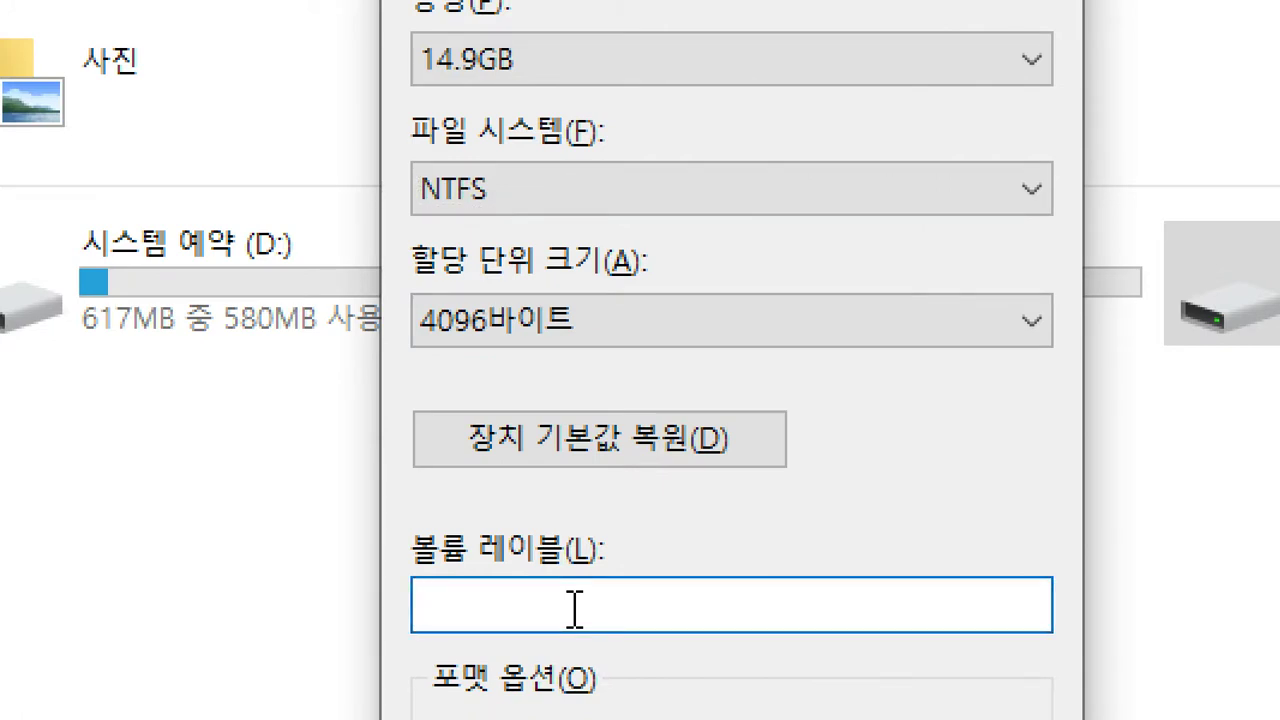
text(선희)
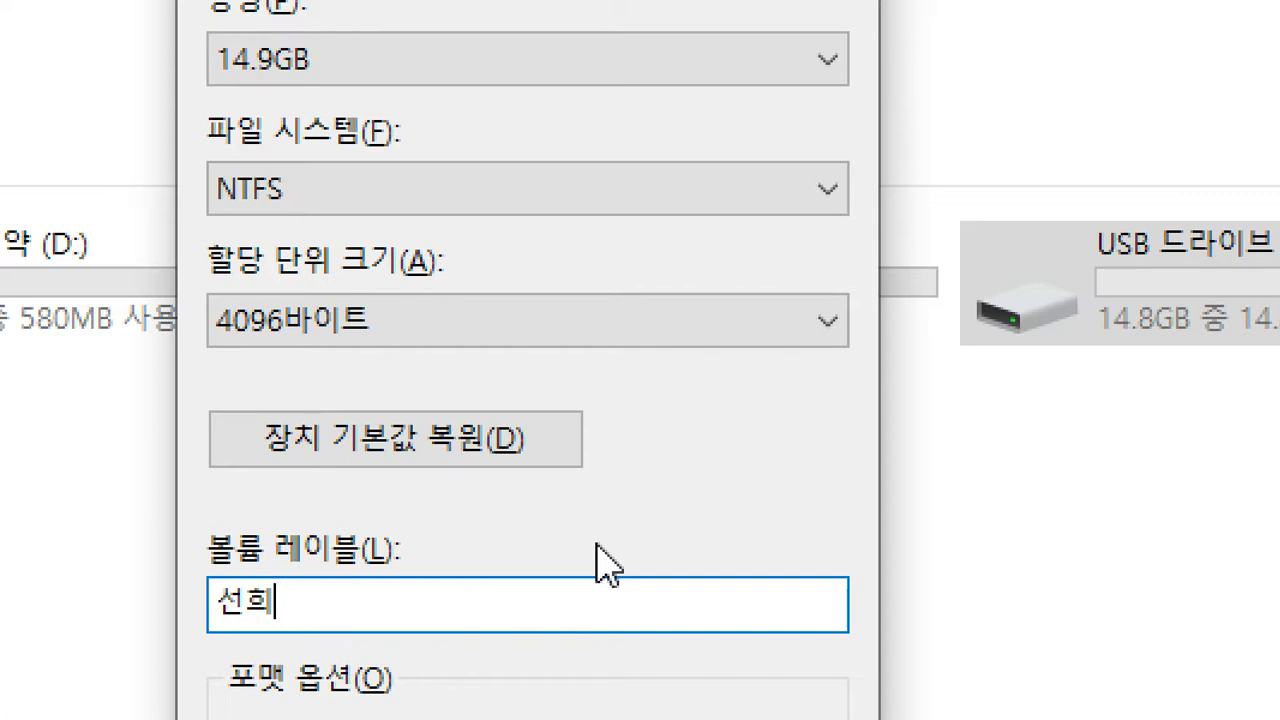
text(14G)
key(Left)
key(Left)
text(_)
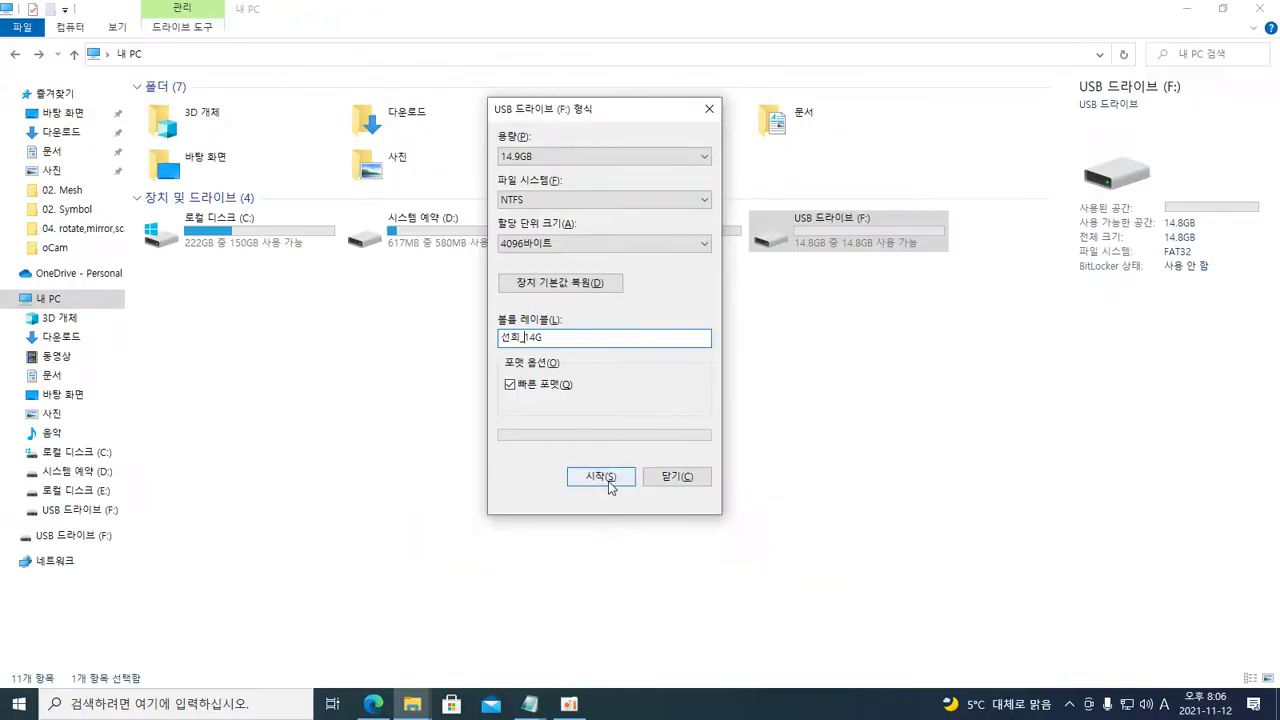
- Run the quick format of drive F:, accepting the data erasure, and close the format dialog
click(602, 477)
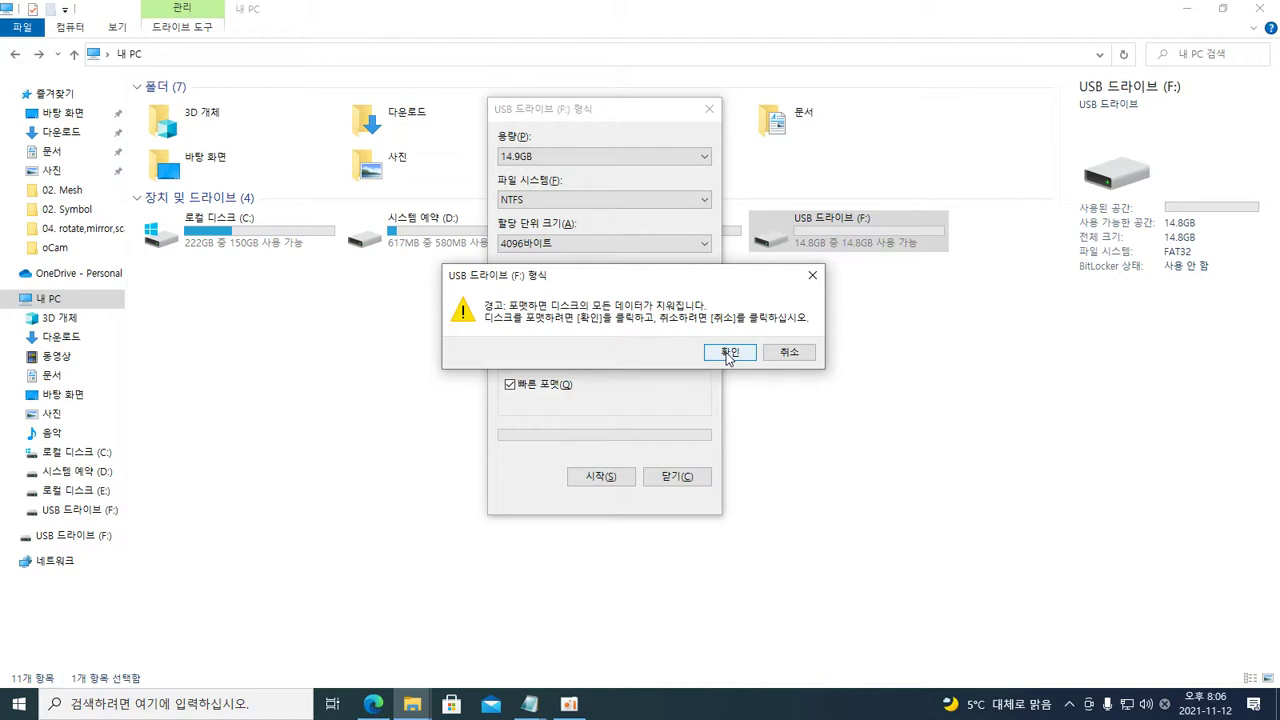
click(729, 353)
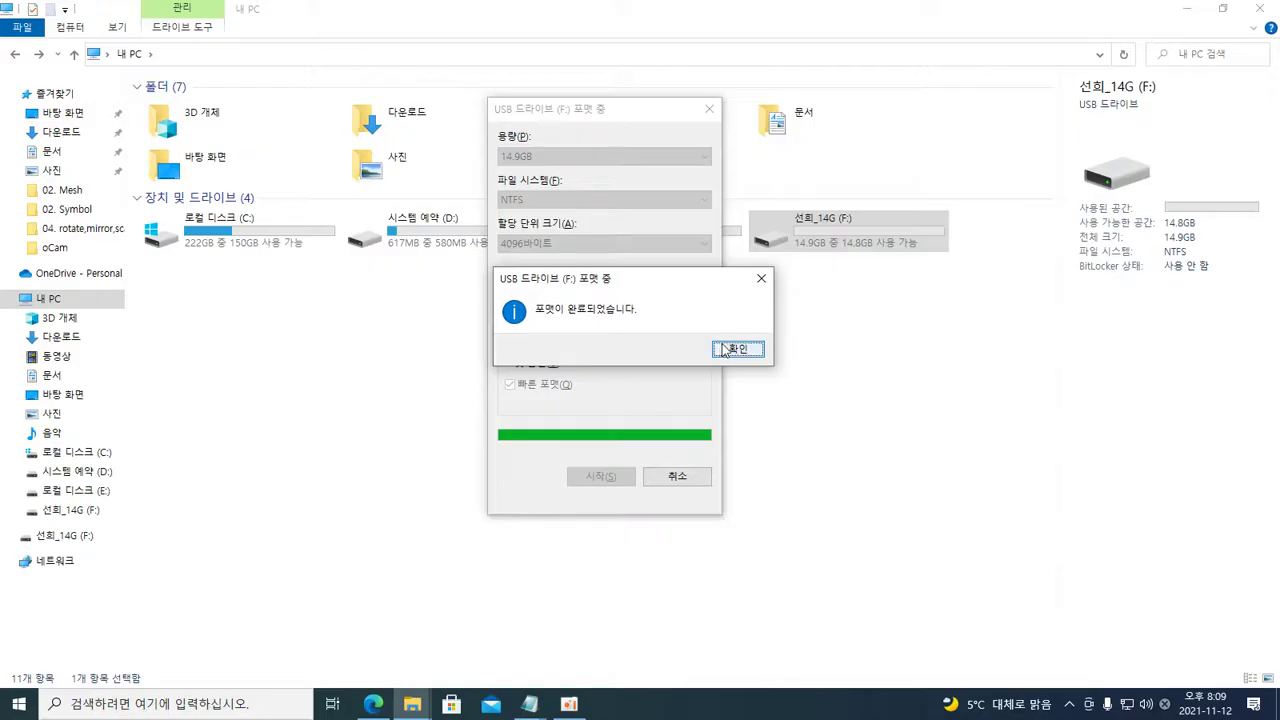
click(815, 382)
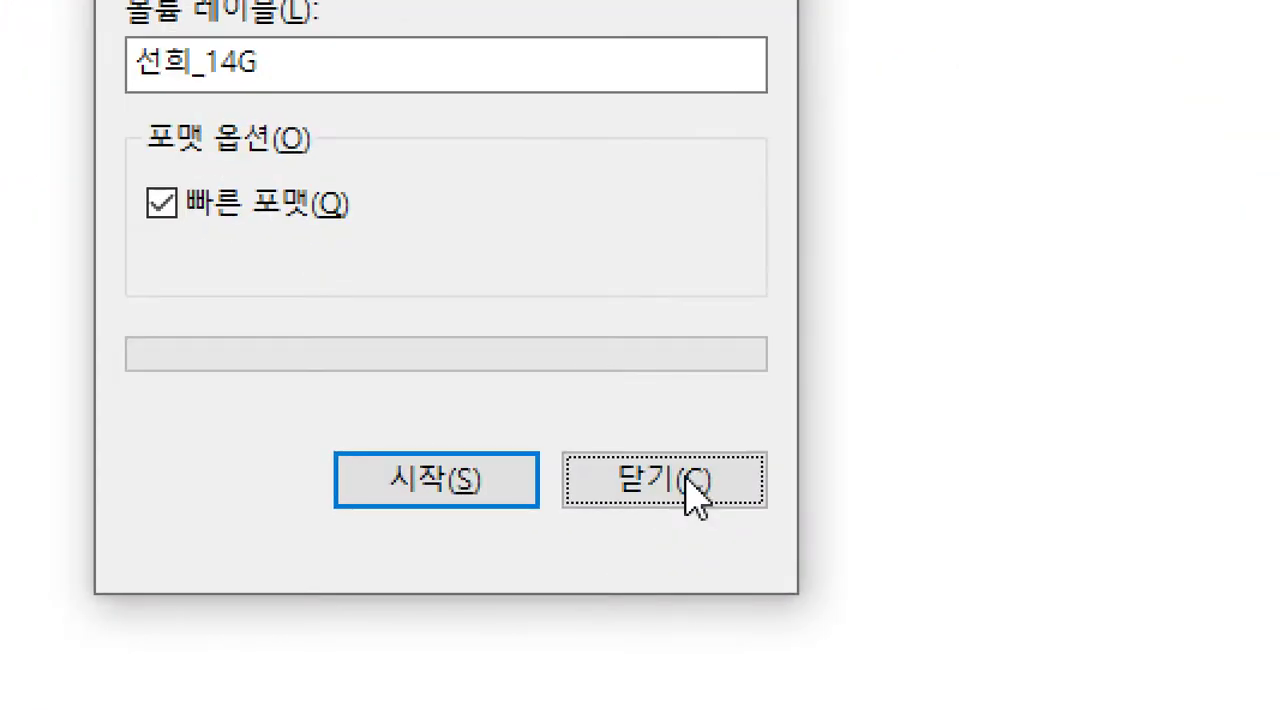
click(695, 495)
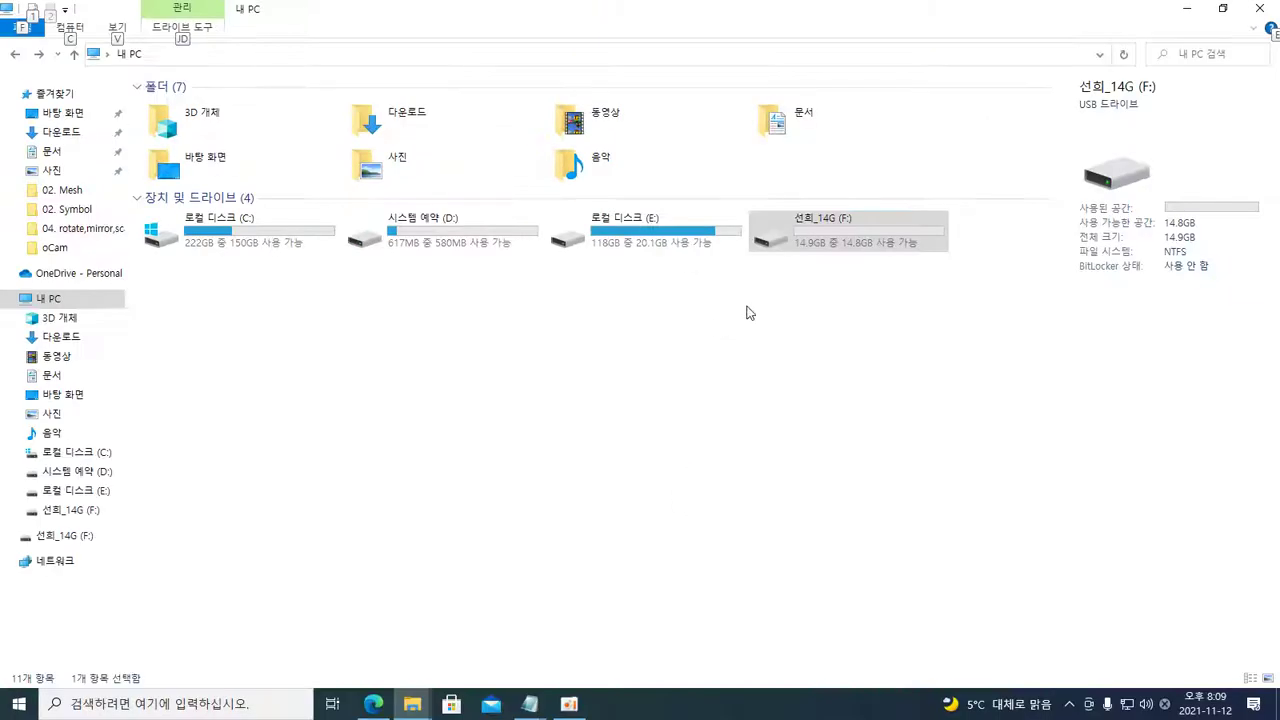
- Select the formatted F: drive and examine its label, capacity and file system
click(806, 236)
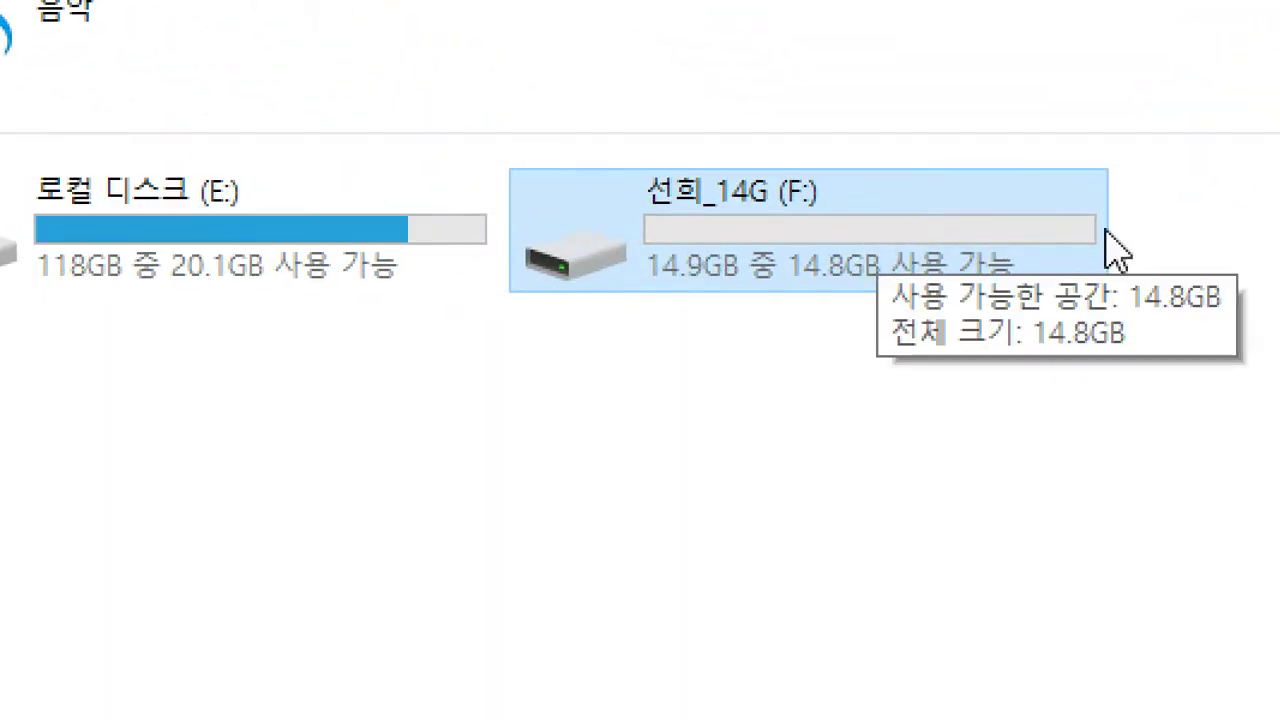
click(1114, 243)
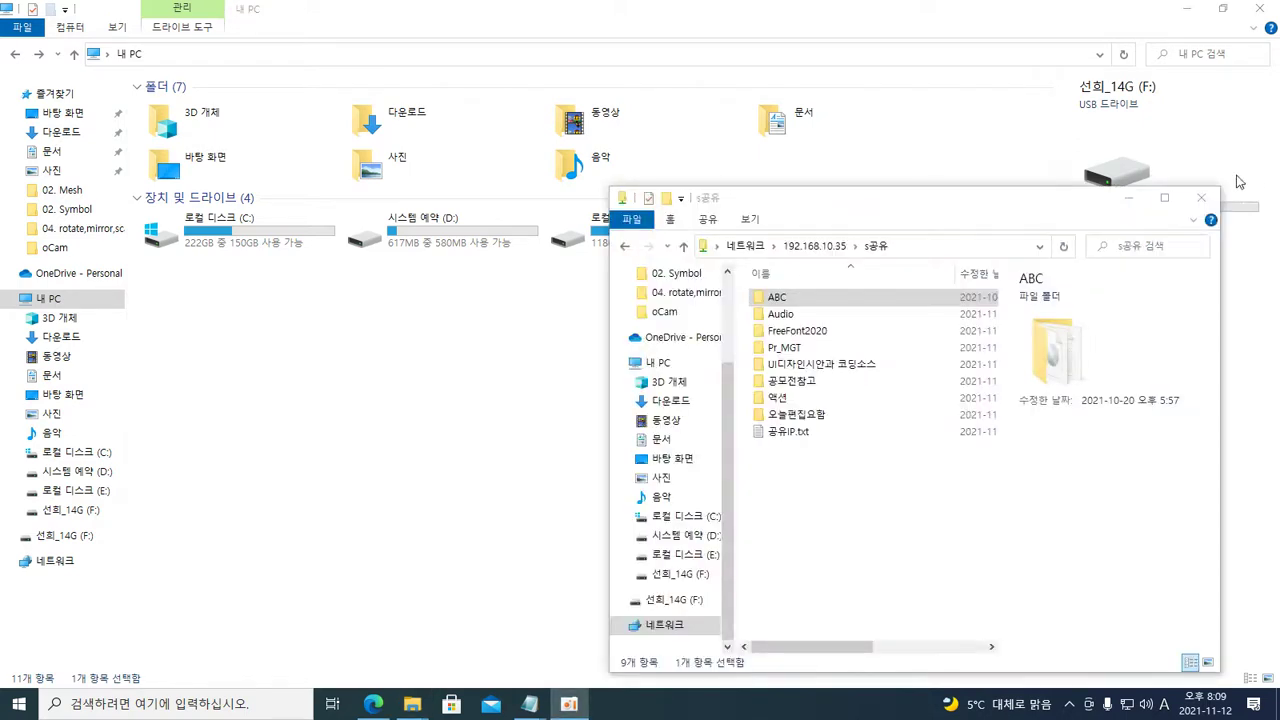
click(719, 28)
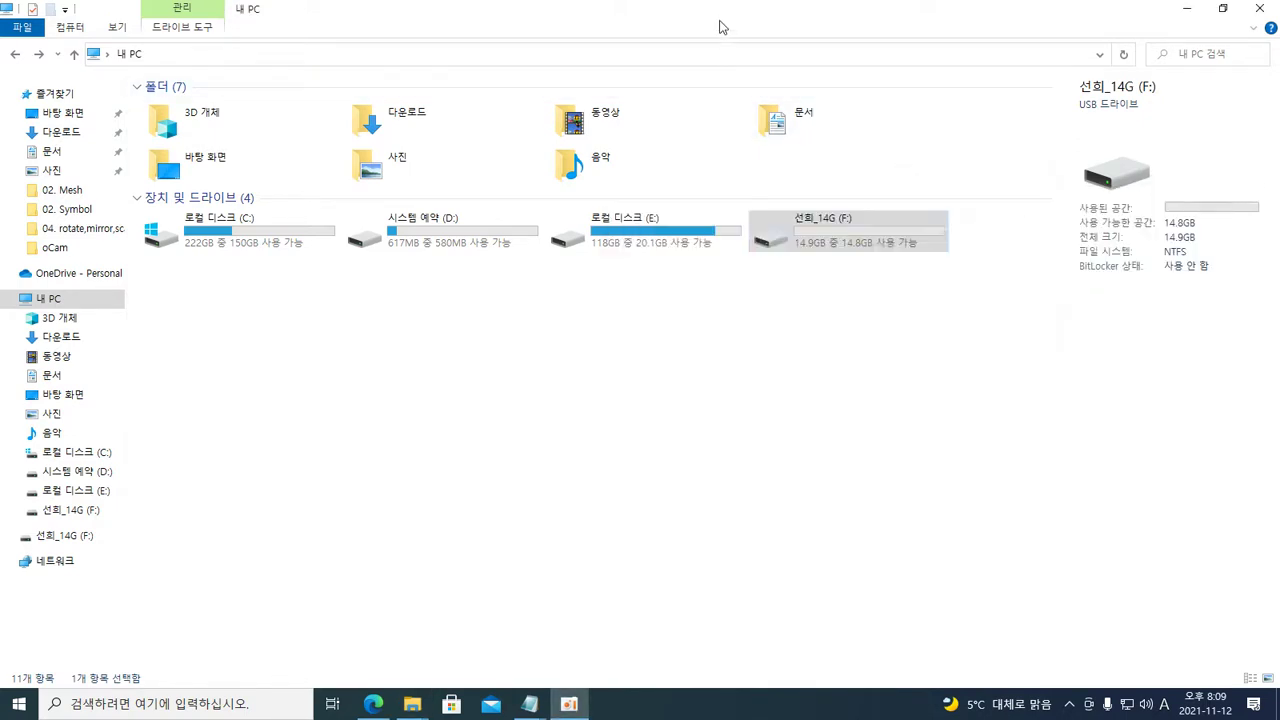
- Open drive F: and copy the ABC folder from the s공유 network share into it, accepting the security prompt
double_click(636, 231)
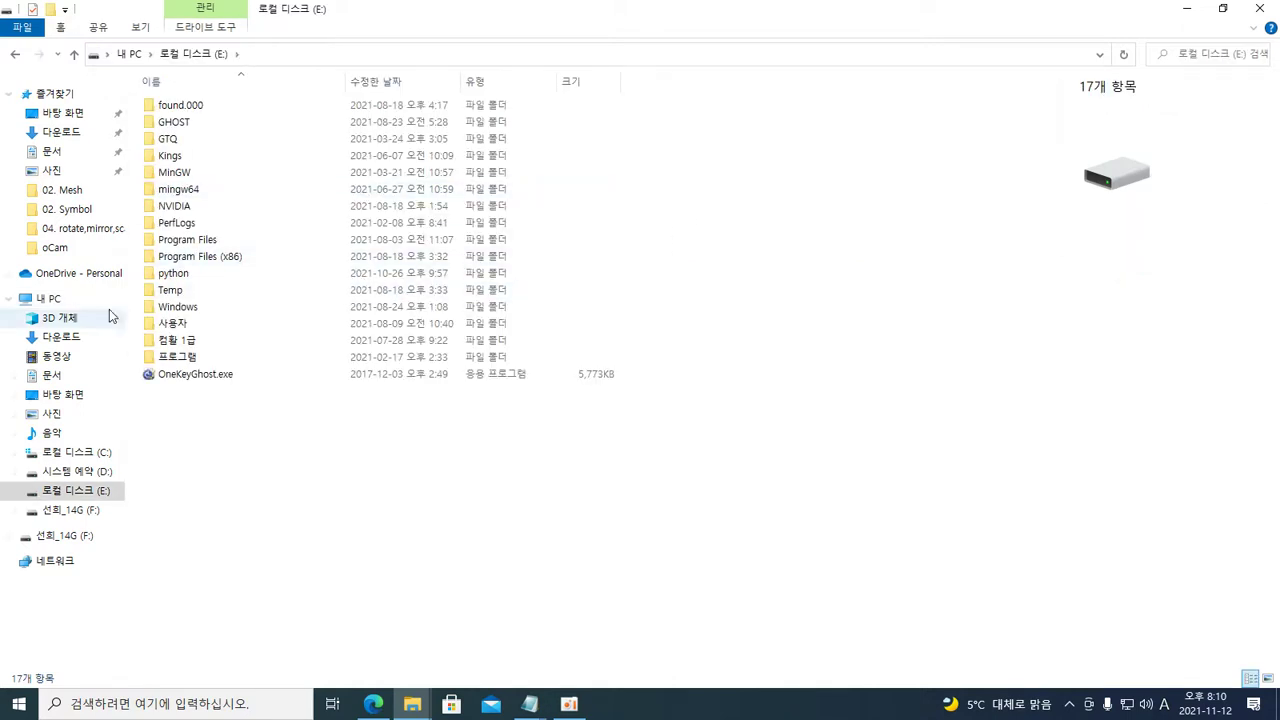
click(58, 512)
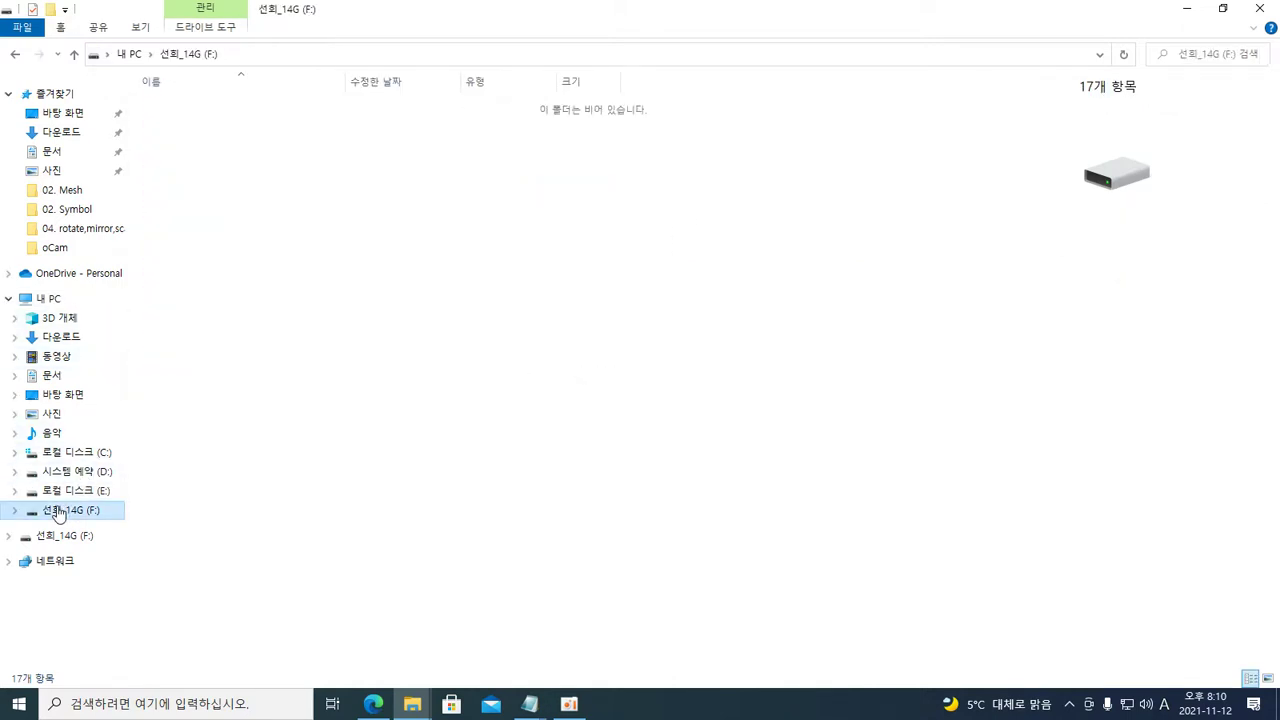
click(412, 703)
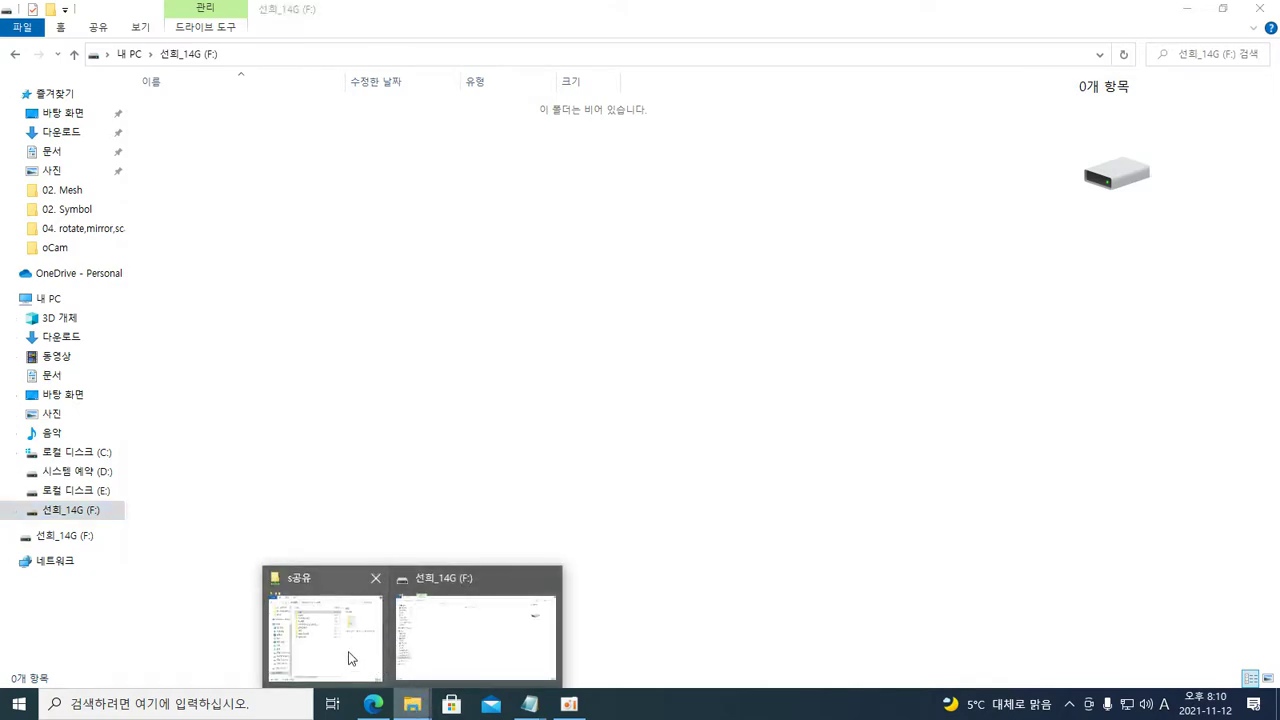
click(349, 658)
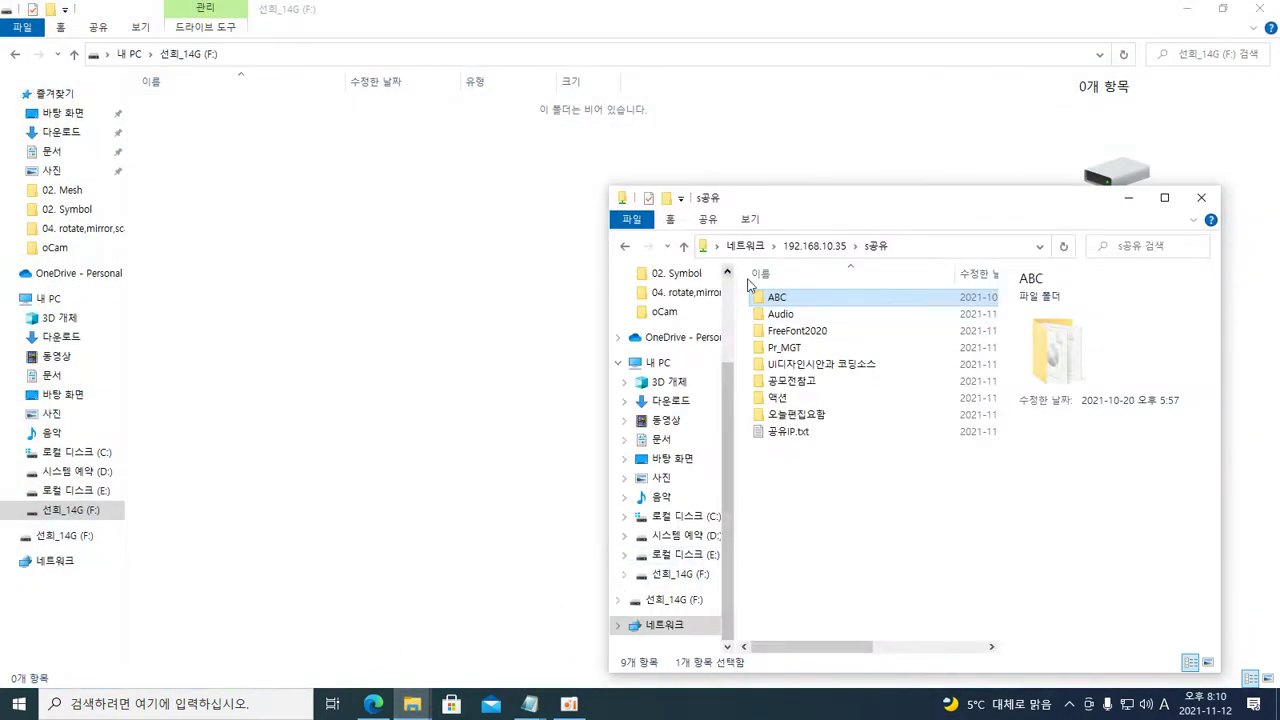
drag(786, 302, 421, 296)
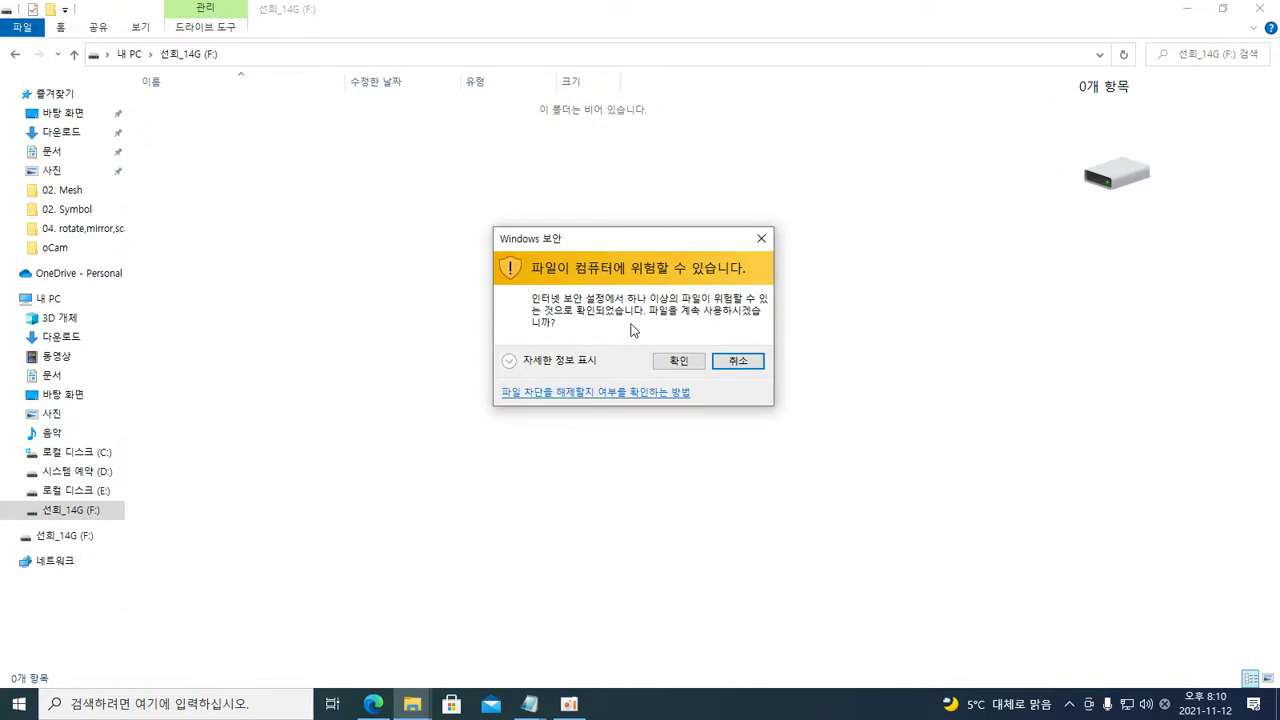
click(676, 362)
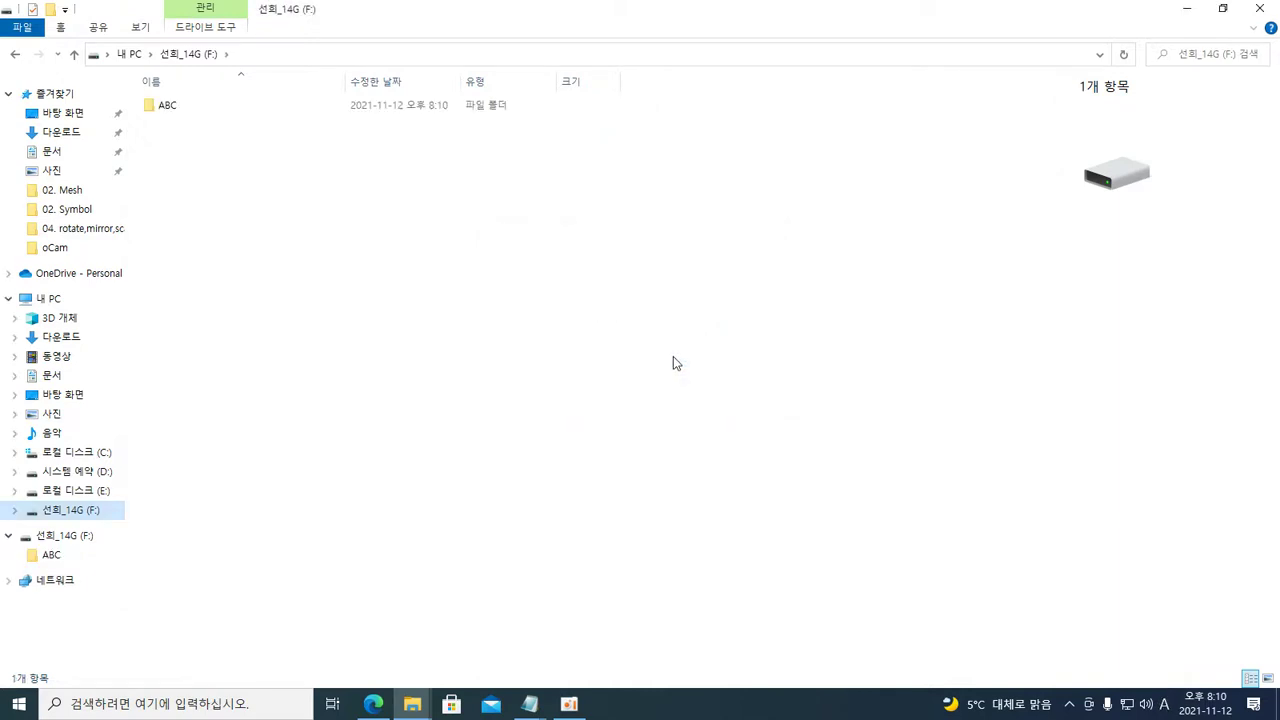